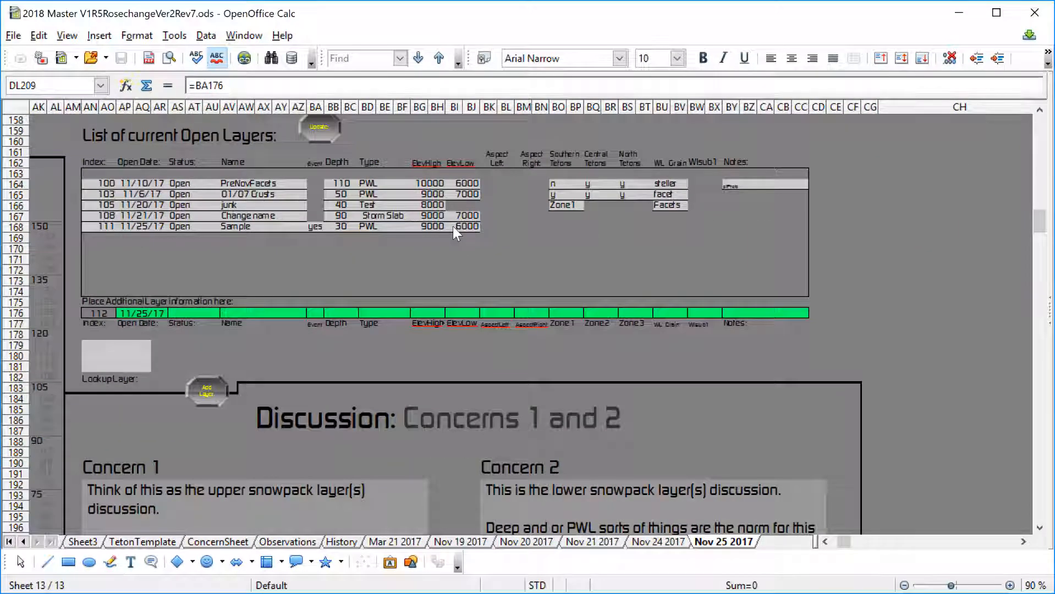
# - Set the Event flag of the Sample layer to no in the list of current open layers and check the snowpack chart
pyautogui.hscroll(-6, 453, 226)
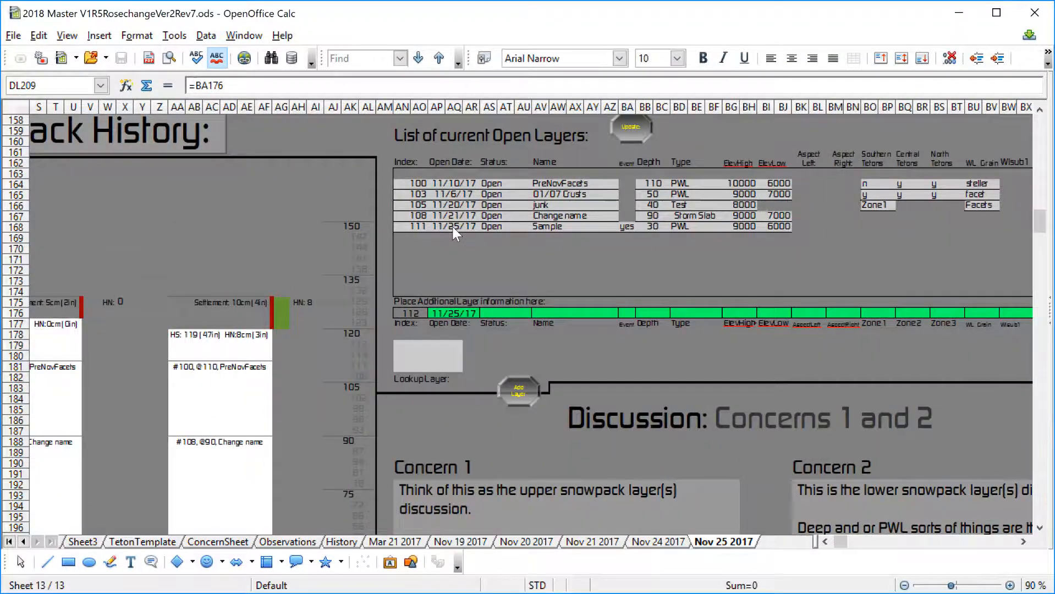
pyautogui.scroll(-1, 452, 226)
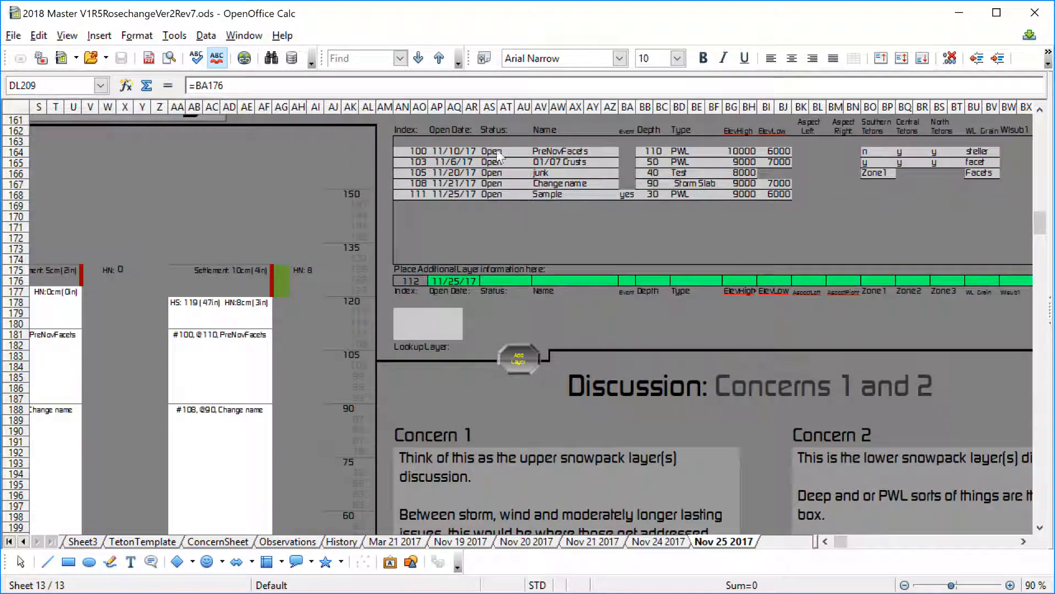
pyautogui.scroll(-3, 322, 317)
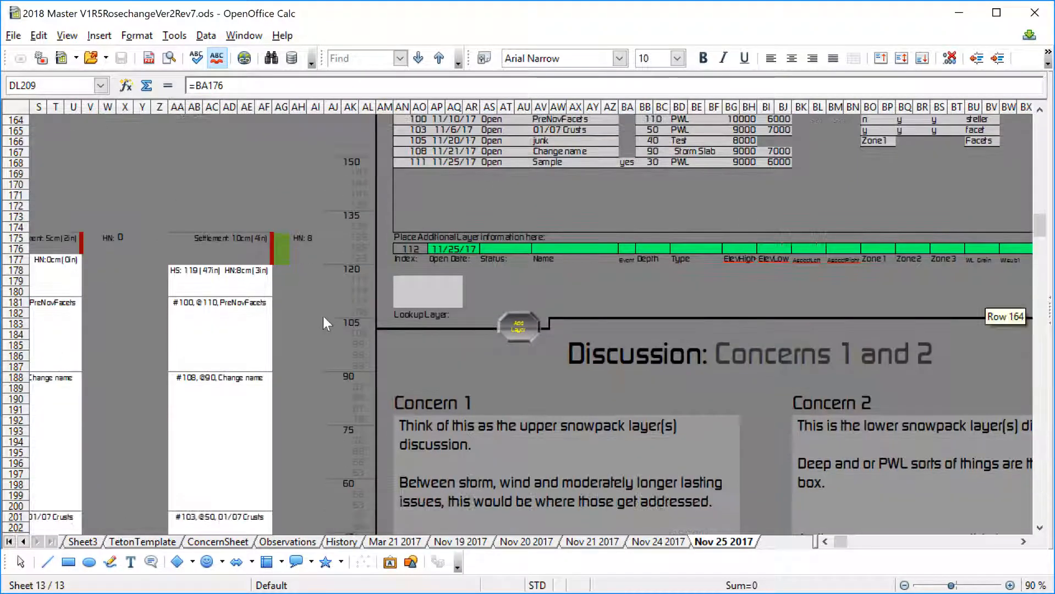
pyautogui.scroll(-3, 323, 316)
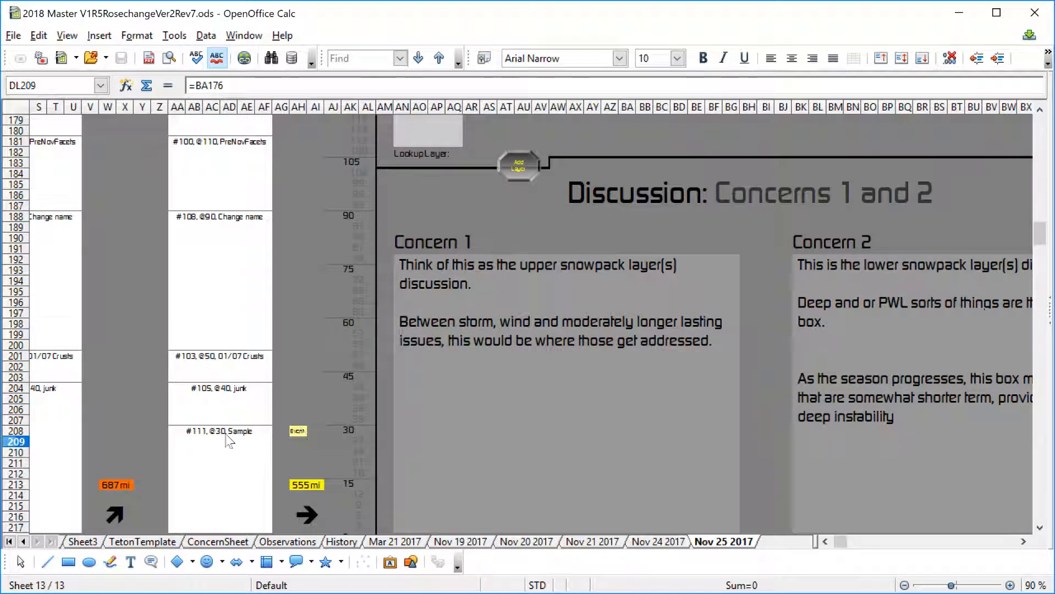
pyautogui.scroll(6, 337, 374)
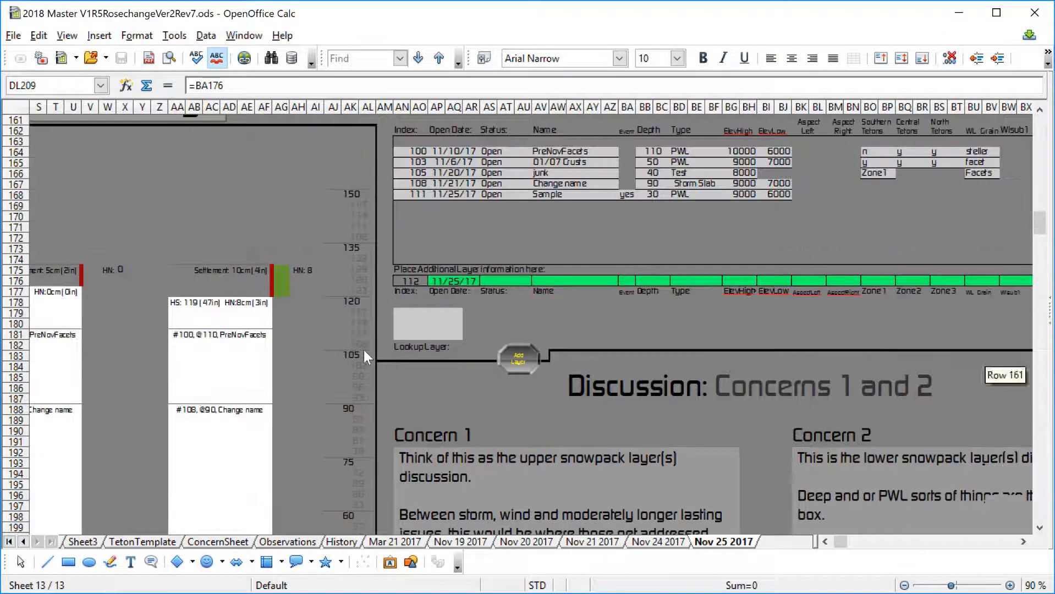
pyautogui.click(628, 194)
pyautogui.click(642, 195)
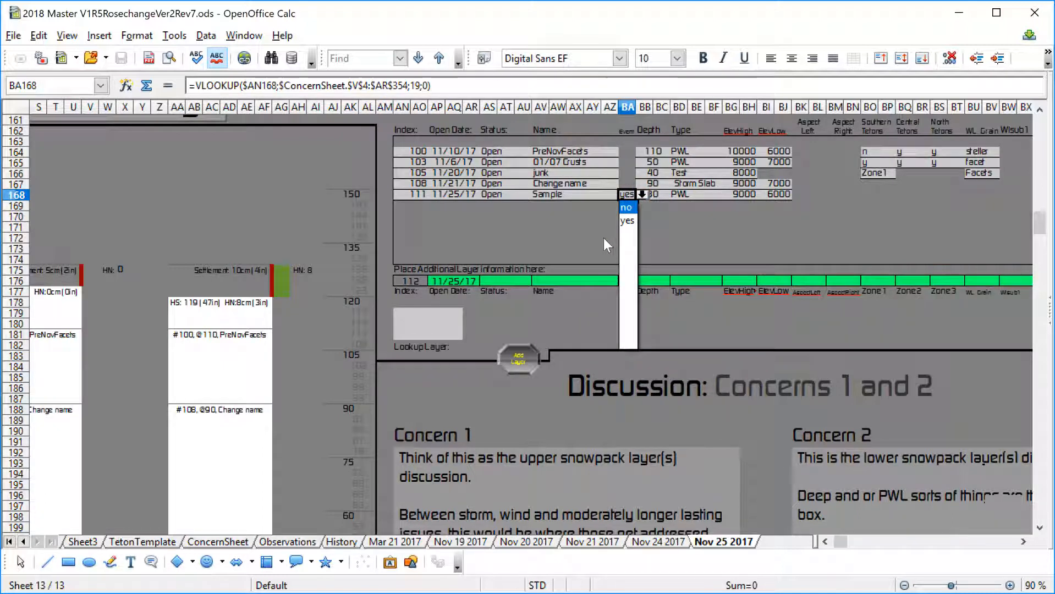
pyautogui.press('Return')
pyautogui.scroll(-5, 345, 372)
pyautogui.scroll(-2, 327, 391)
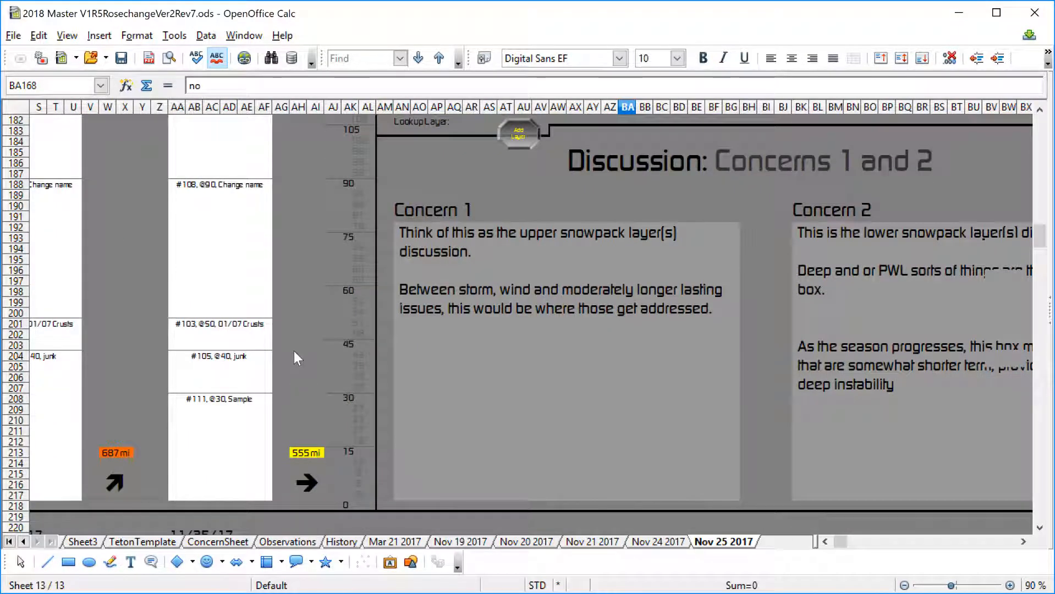
# - Set the Event flag of the PreNovFacets layer to yes and check the event markers in the snowpack history
pyautogui.scroll(6, 295, 357)
pyautogui.scroll(1, 297, 351)
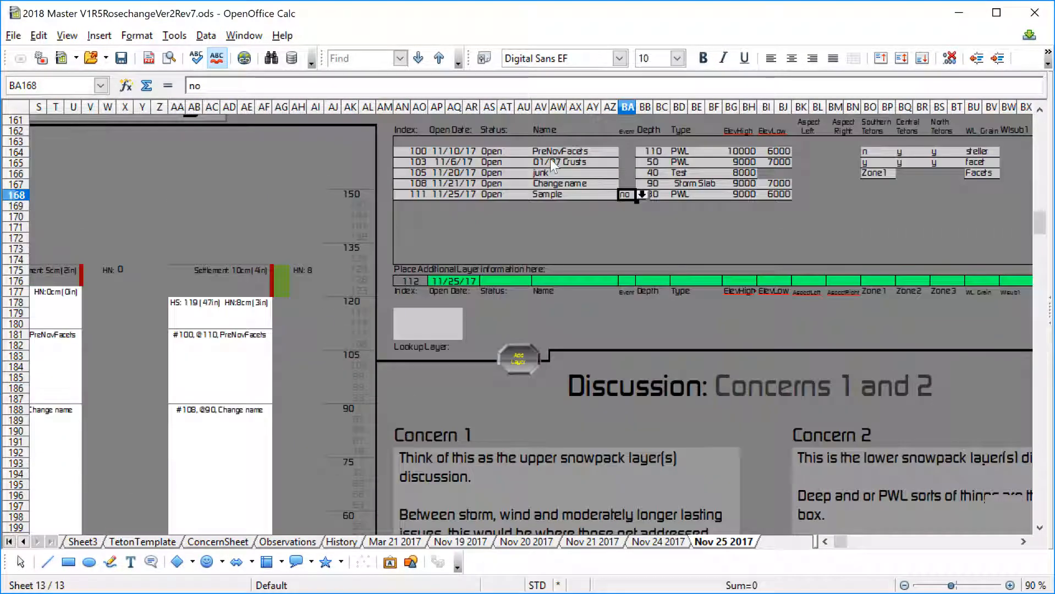
pyautogui.click(624, 153)
pyautogui.click(641, 151)
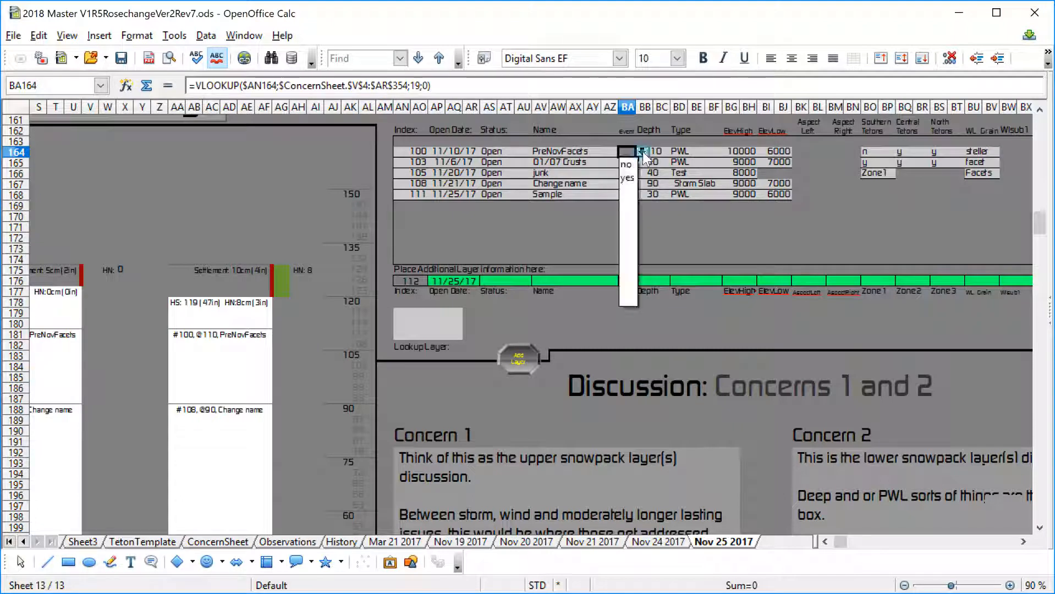
pyautogui.click(627, 179)
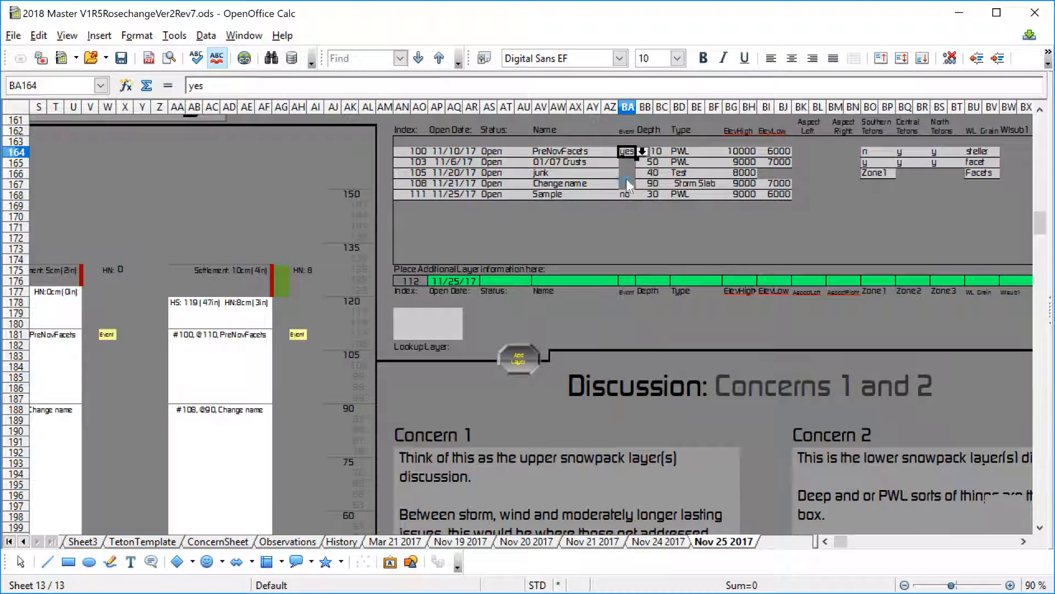
pyautogui.hscroll(-6, 282, 406)
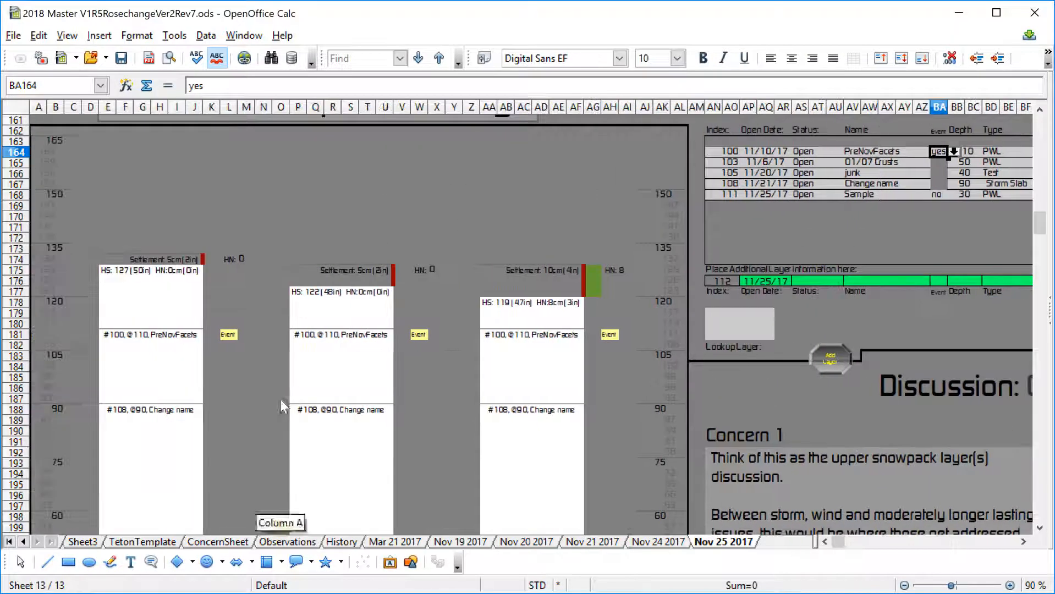
pyautogui.hscroll(9, 296, 337)
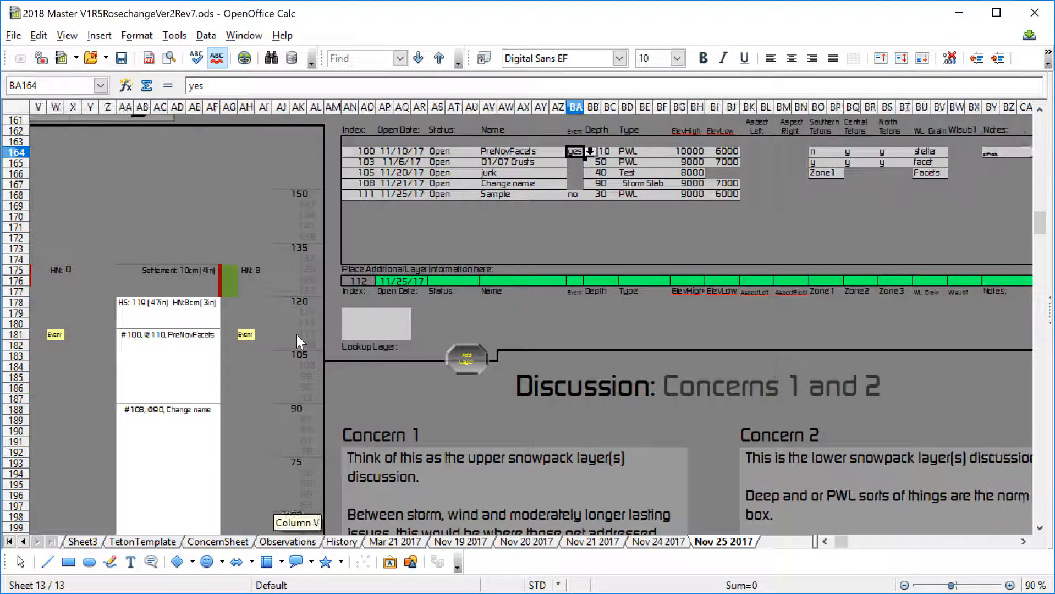
pyautogui.hscroll(2, 298, 338)
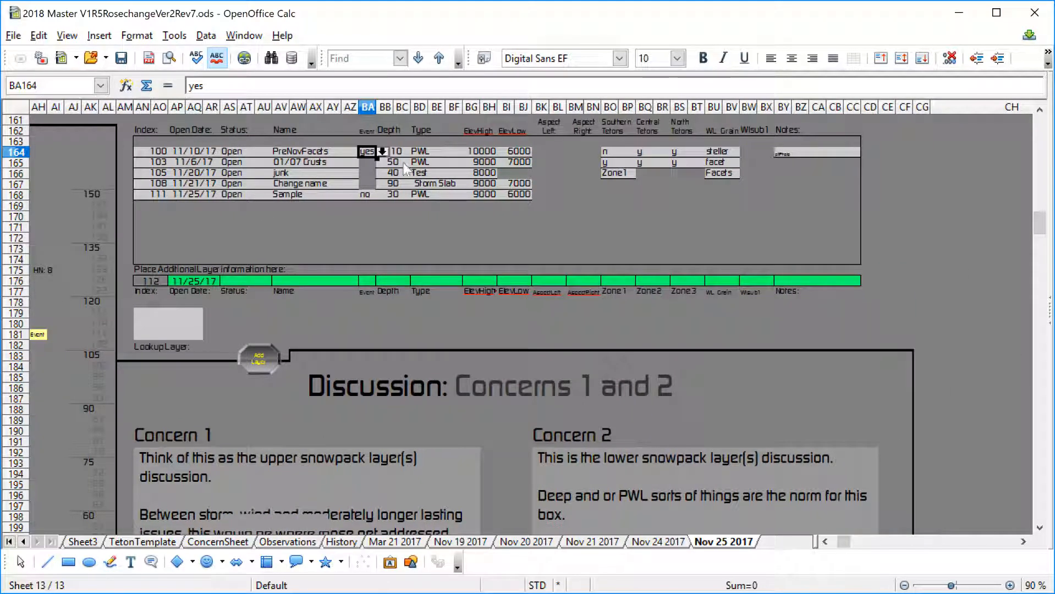
# - Close the Sample layer by setting its Status to the date 11/25/17
pyautogui.click(391, 162)
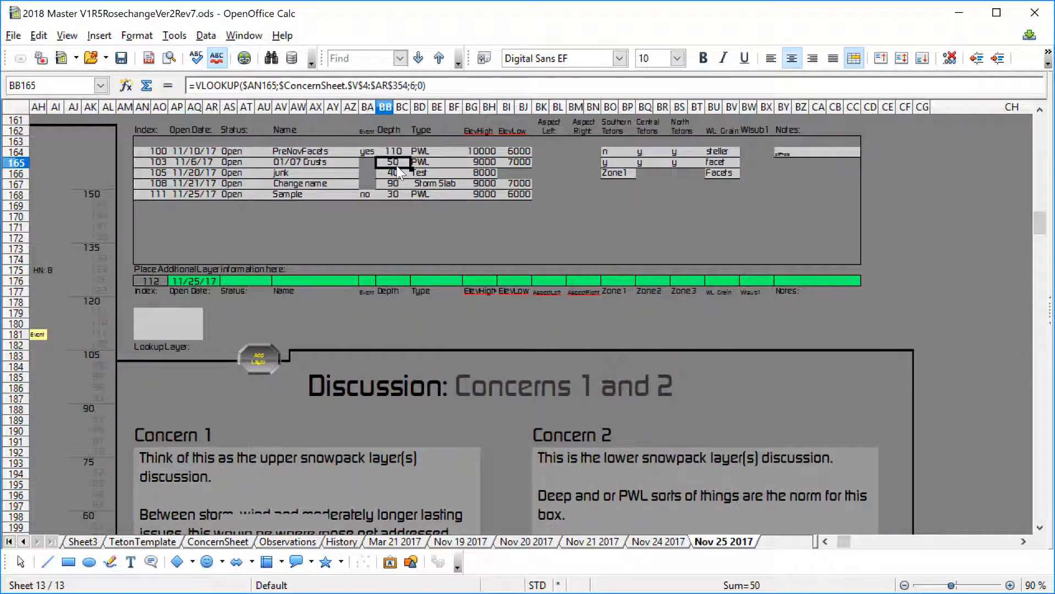
pyautogui.scroll(5, 396, 167)
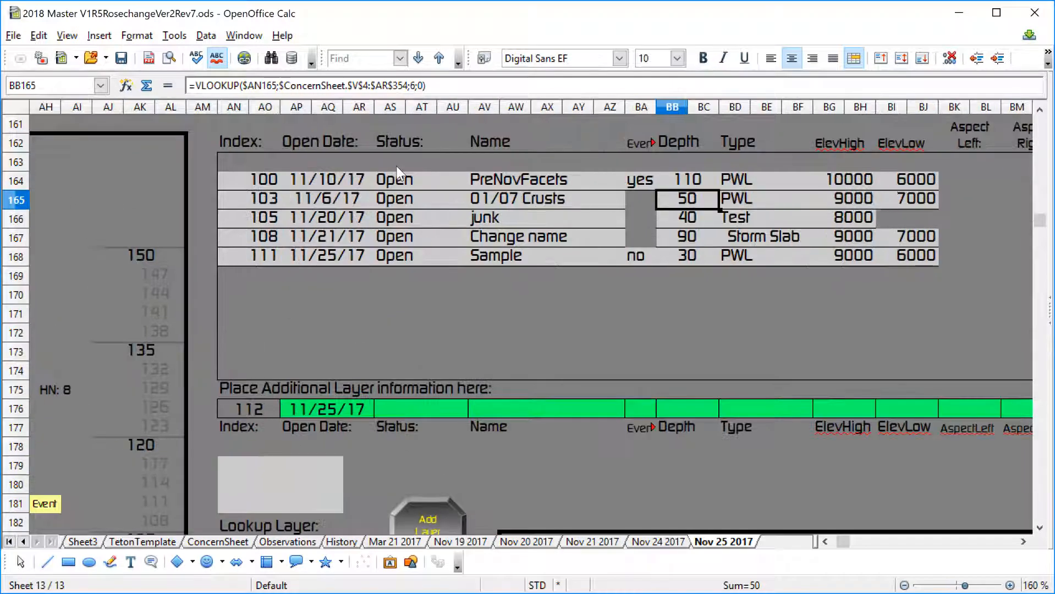
pyautogui.hscroll(1, 395, 169)
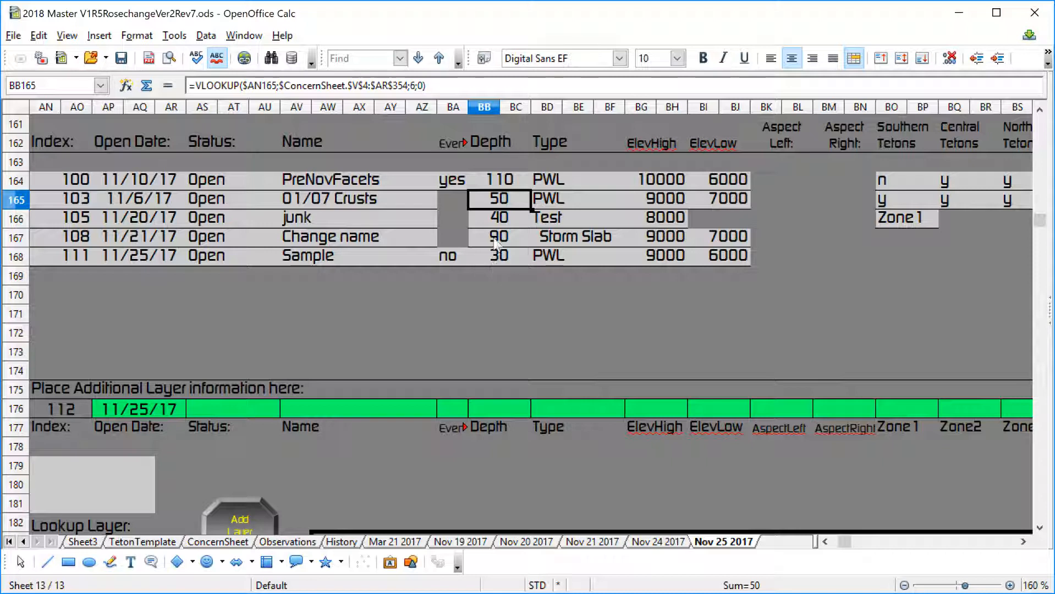
pyautogui.click(222, 260)
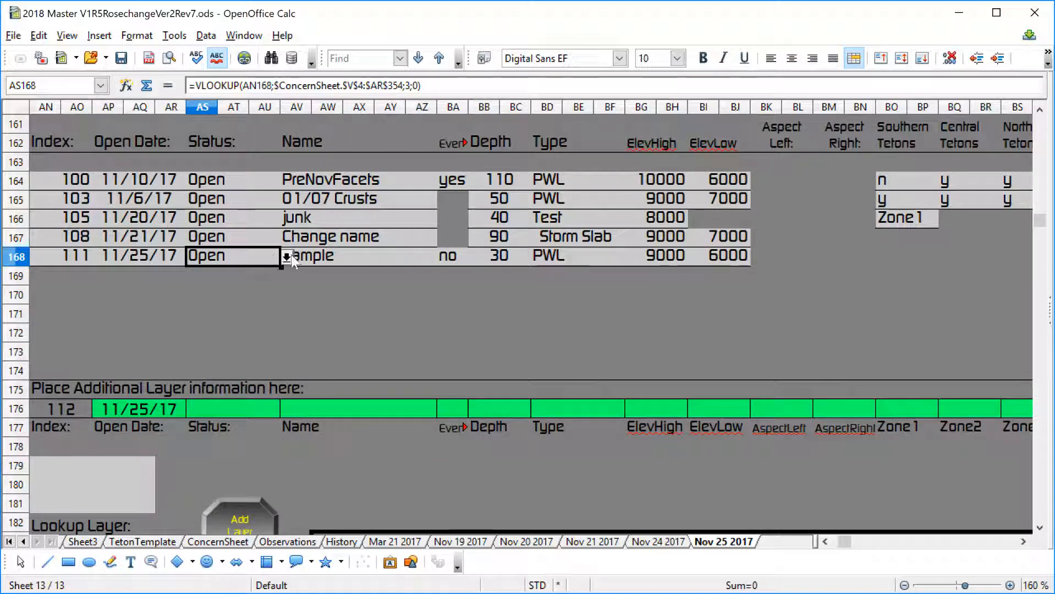
pyautogui.click(287, 257)
pyautogui.click(237, 300)
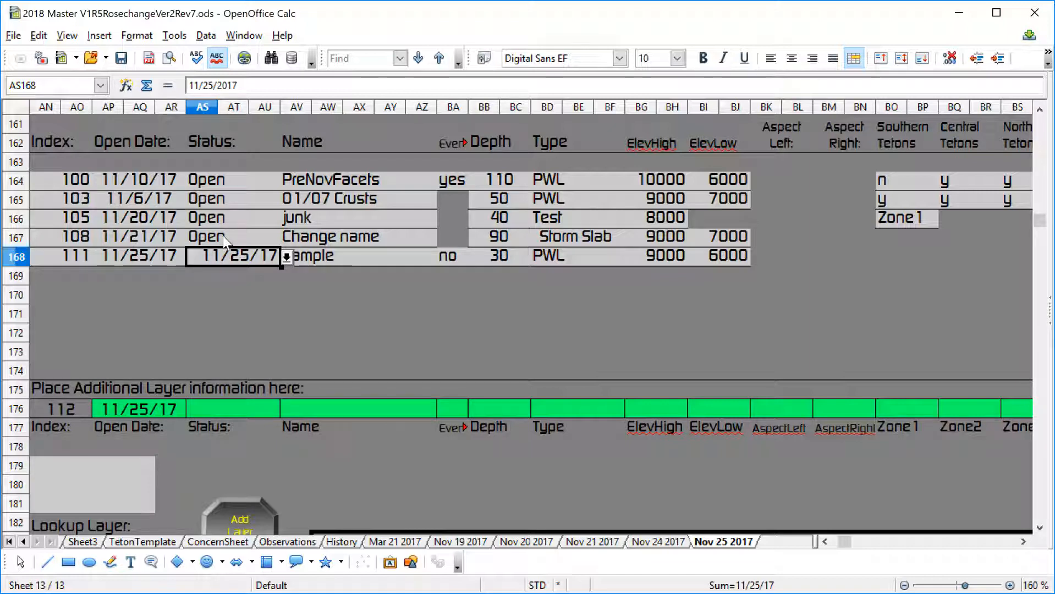
# - Close the junk layer by setting its Status to the date 11/25/17
pyautogui.hscroll(-2, 222, 242)
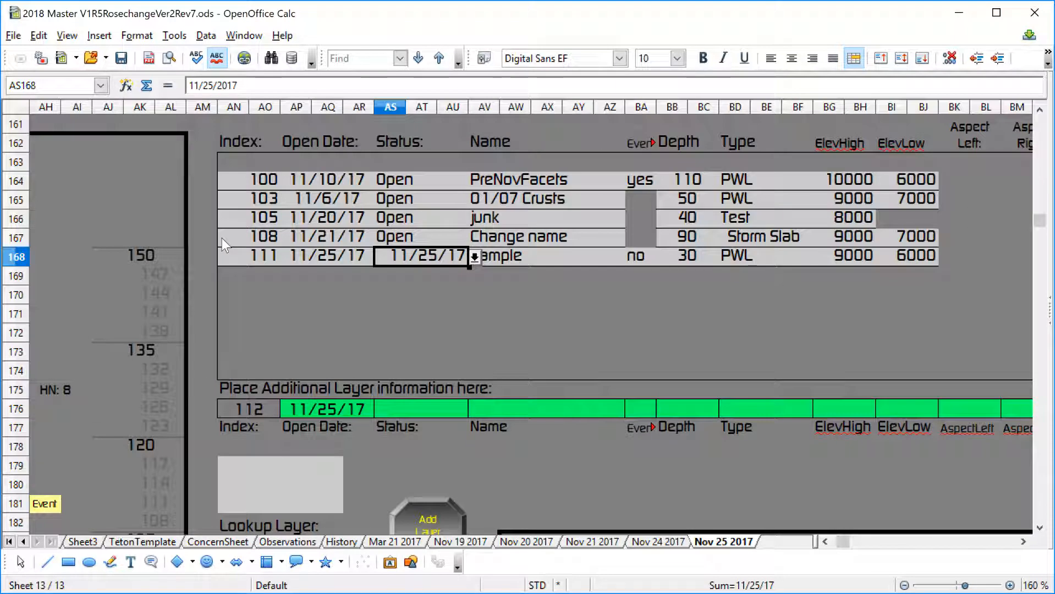
pyautogui.click(397, 220)
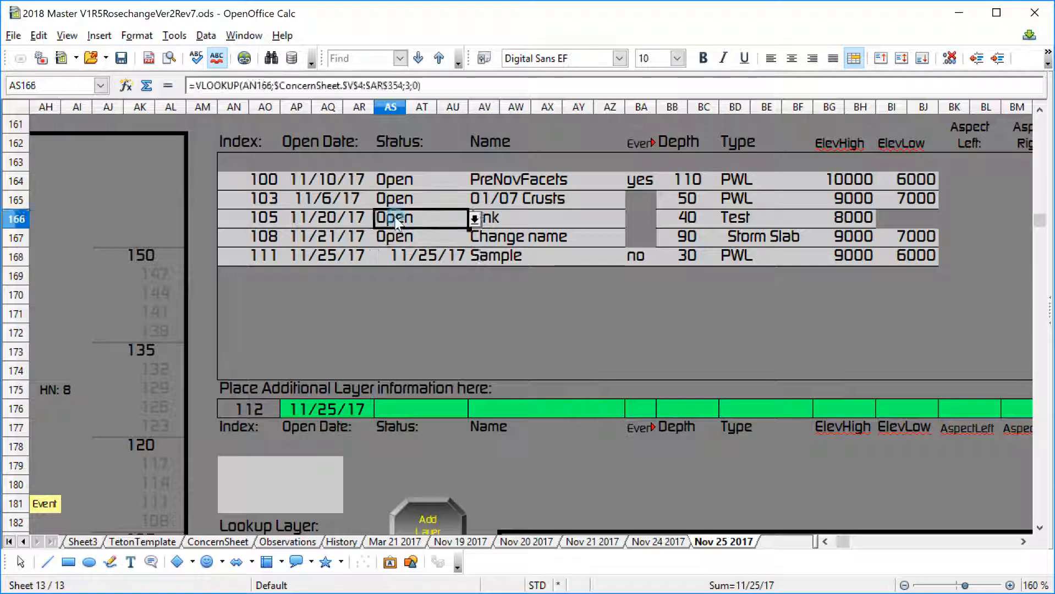
pyautogui.click(474, 218)
pyautogui.click(402, 262)
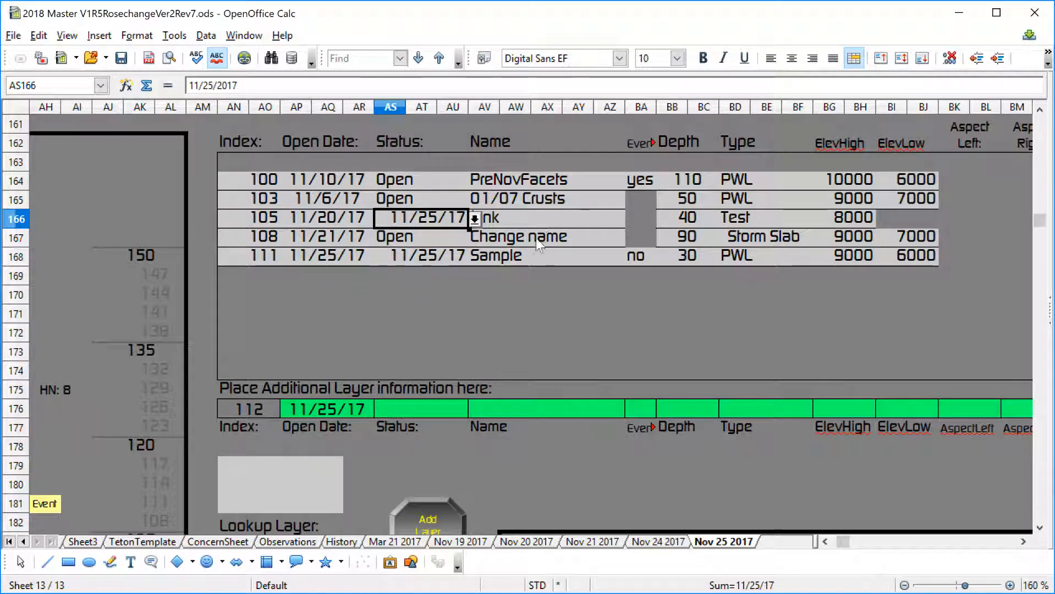
# - Rename the 01/07 Crusts layer (index 103) to NovCrust and set its Depth to 40
pyautogui.click(541, 200)
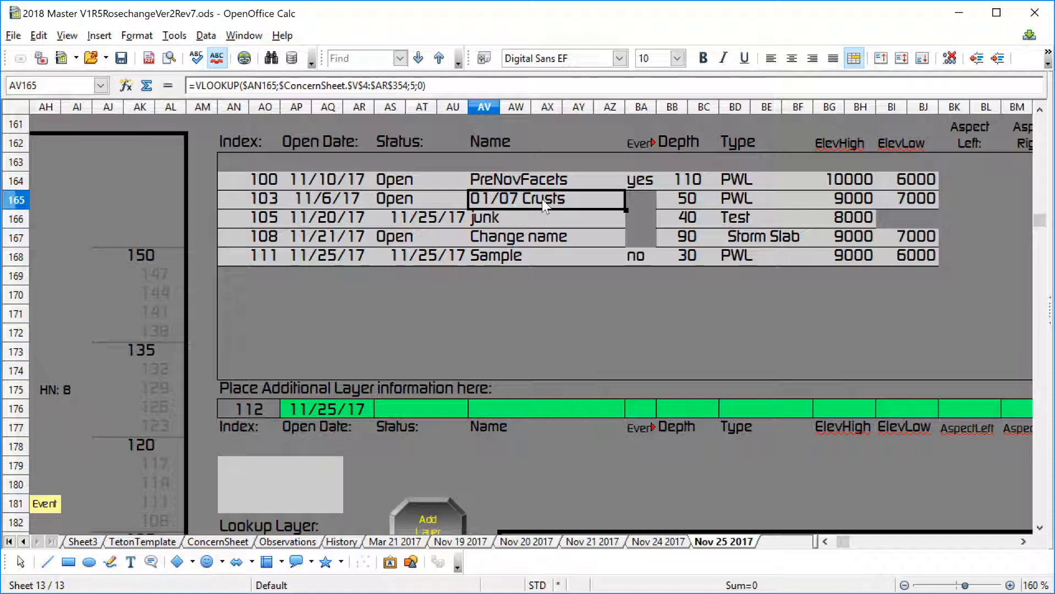
pyautogui.write('No')
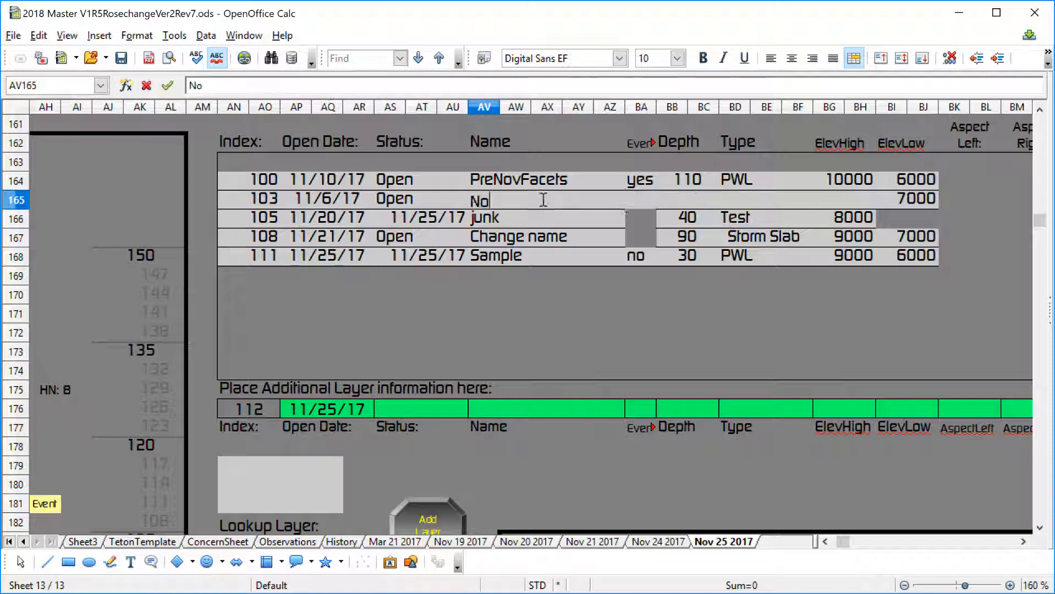
pyautogui.write('vCrust')
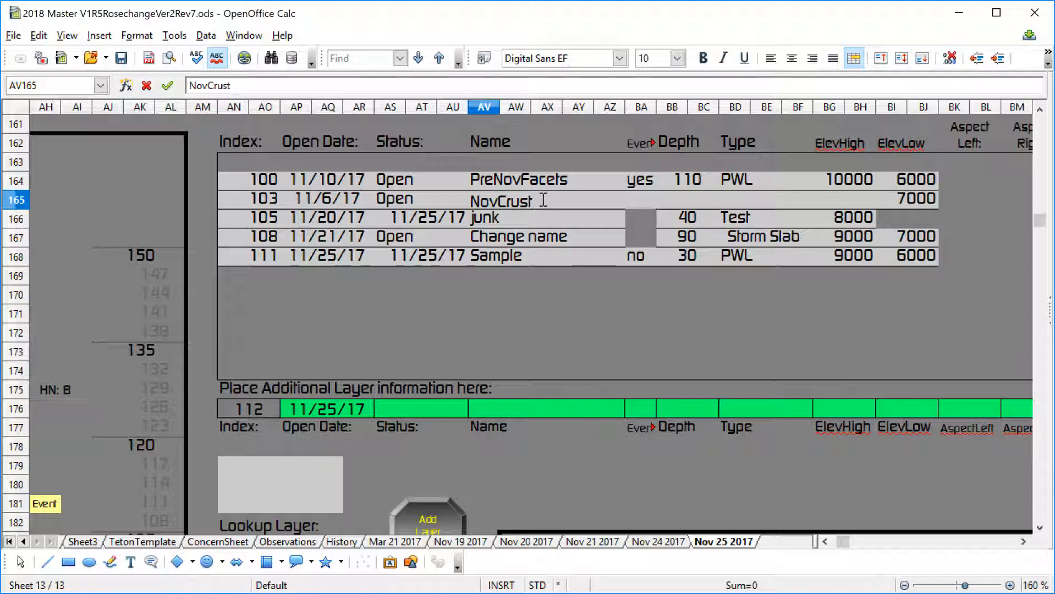
pyautogui.press('Return')
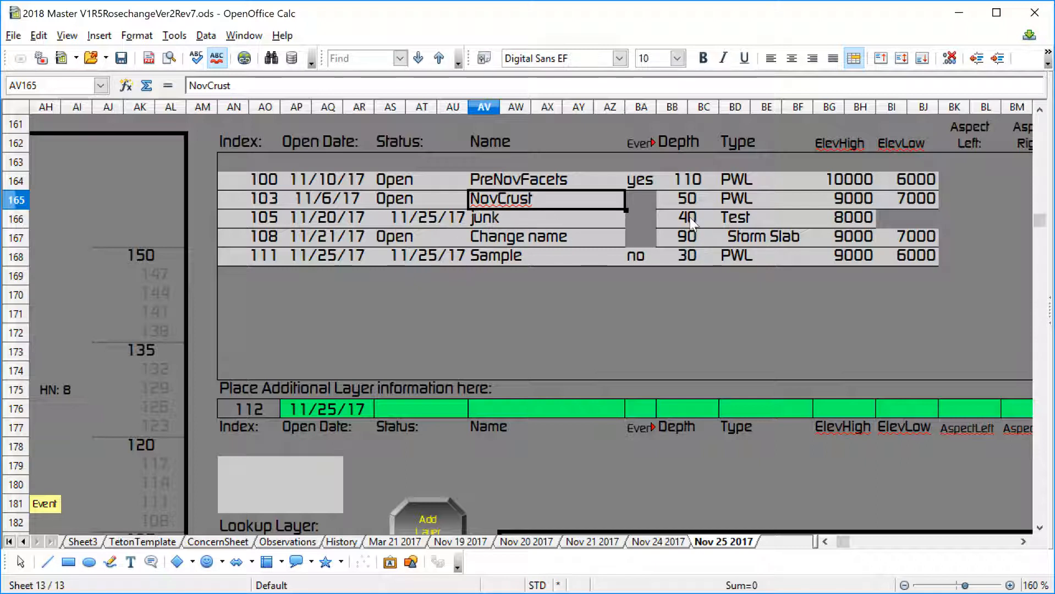
pyautogui.click(688, 202)
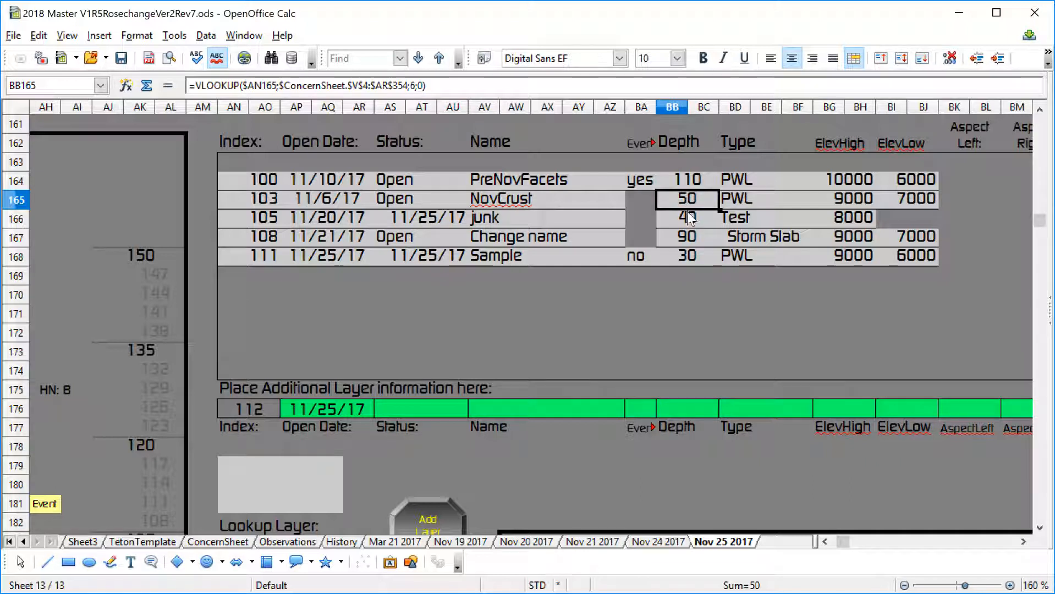
pyautogui.write('40')
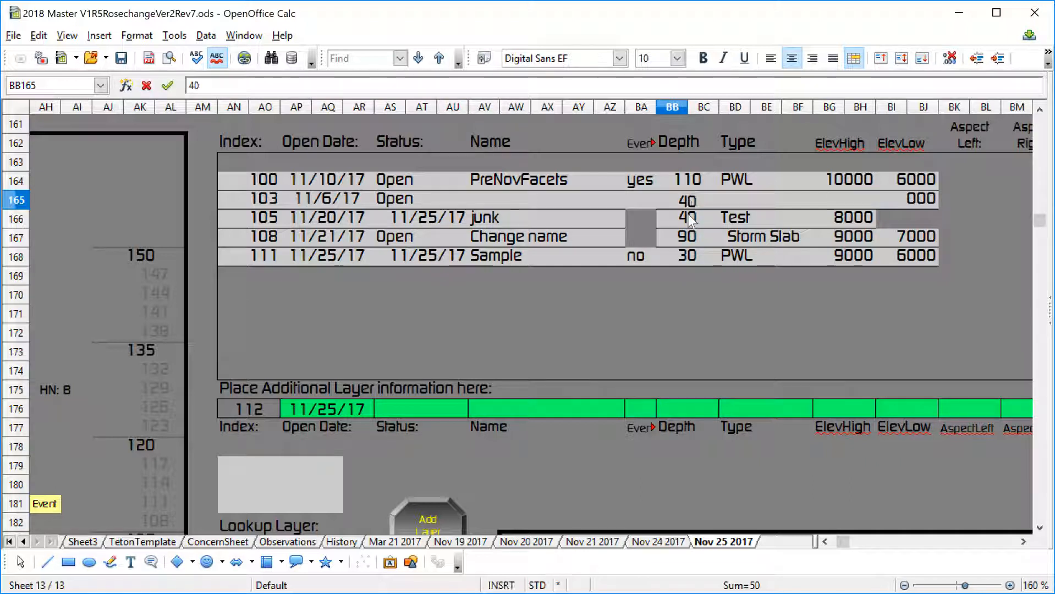
pyautogui.press('Return')
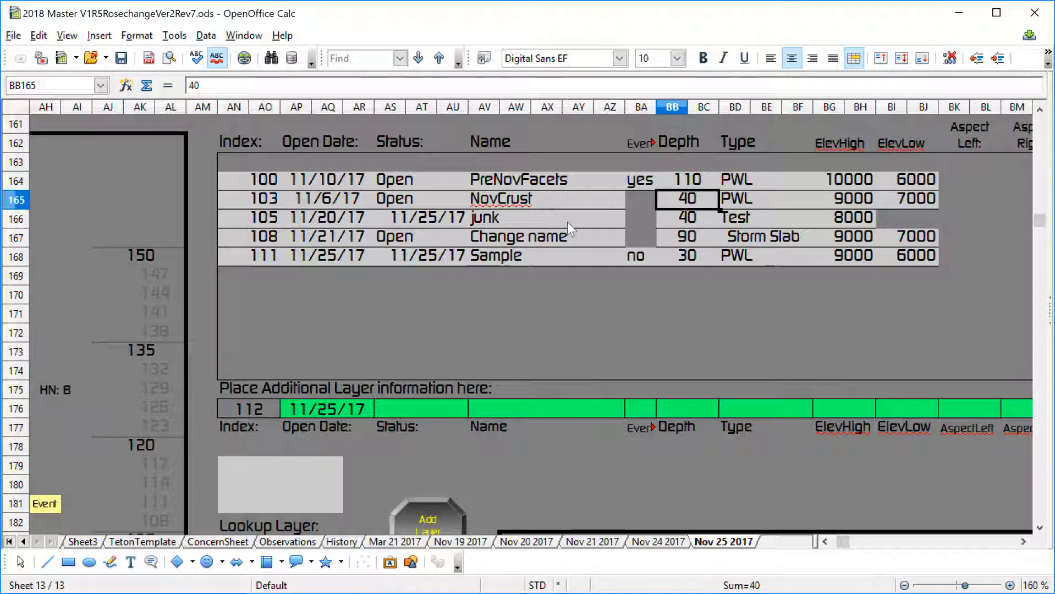
# - Set the ElevLow value of the junk layer to 5000
pyautogui.click(895, 218)
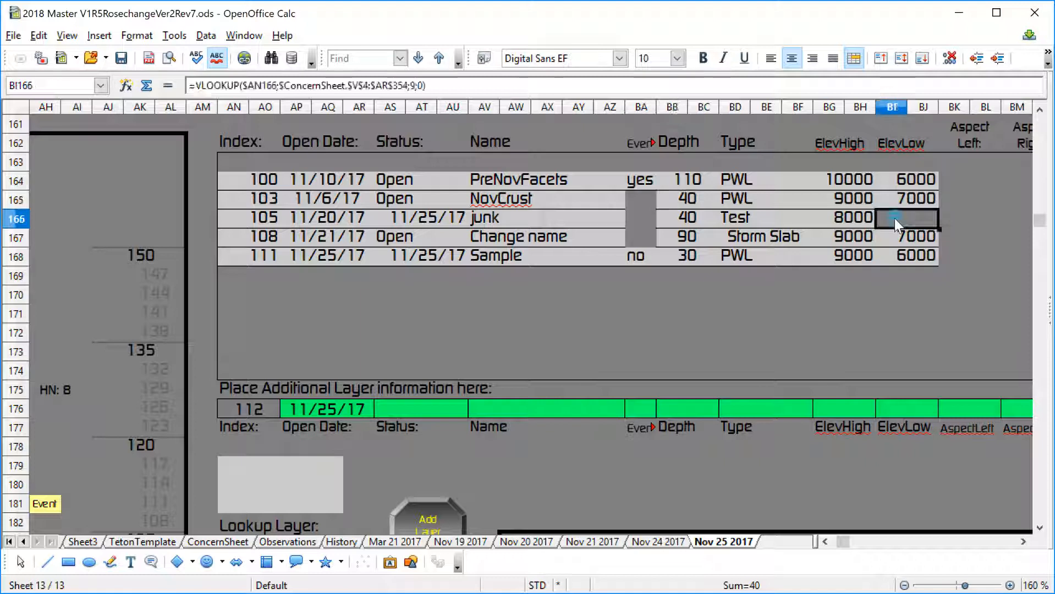
pyautogui.write('5000')
pyautogui.press('Return')
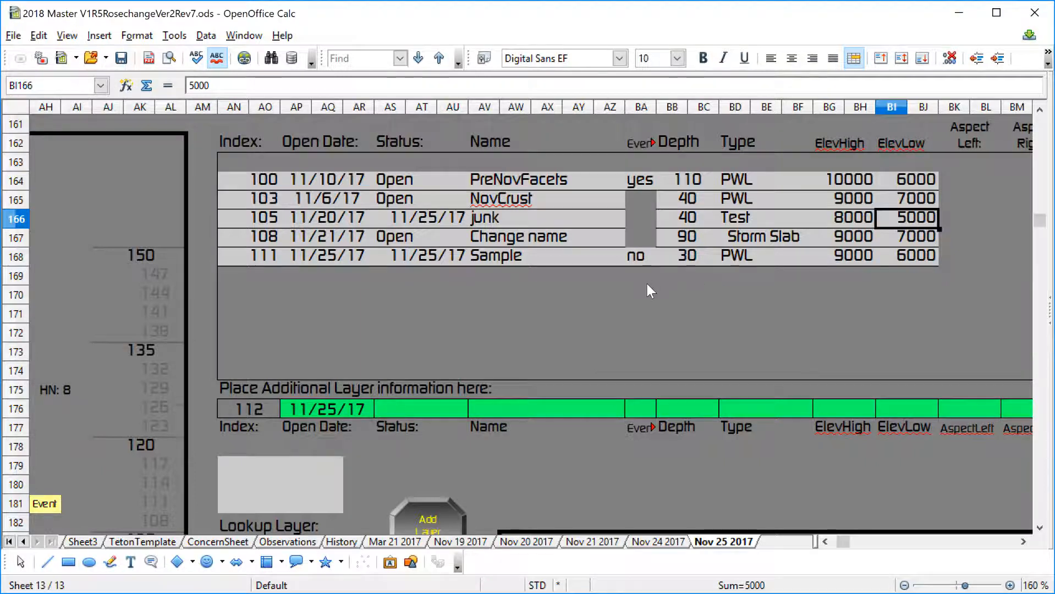
# - Run the Update for the list of current open layers to apply the edited layer statuses and values
pyautogui.scroll(1, 646, 281)
pyautogui.scroll(-2, 646, 285)
pyautogui.scroll(-4, 643, 287)
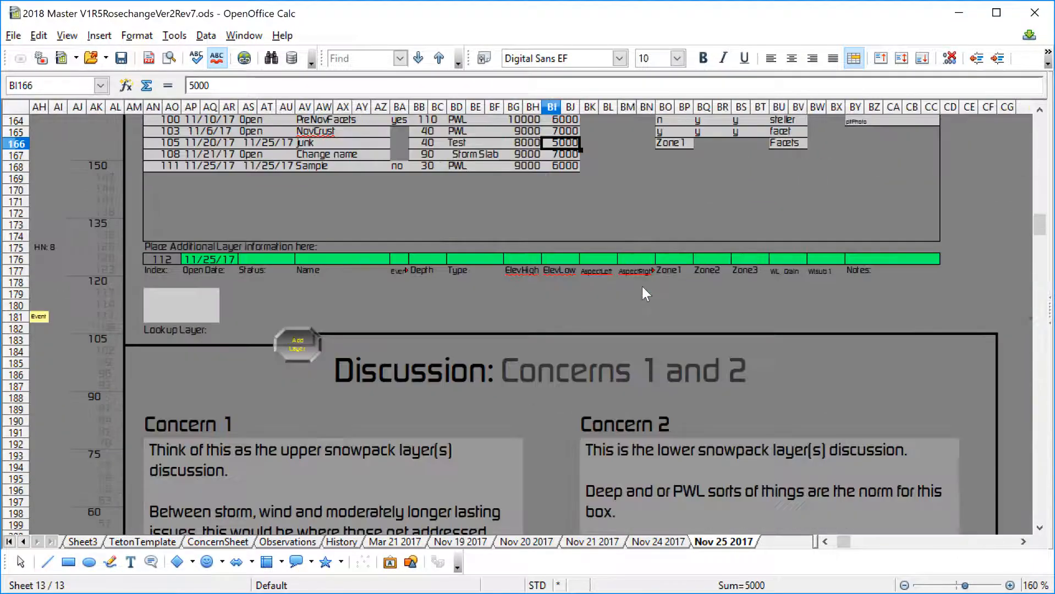
pyautogui.hscroll(-4, 642, 286)
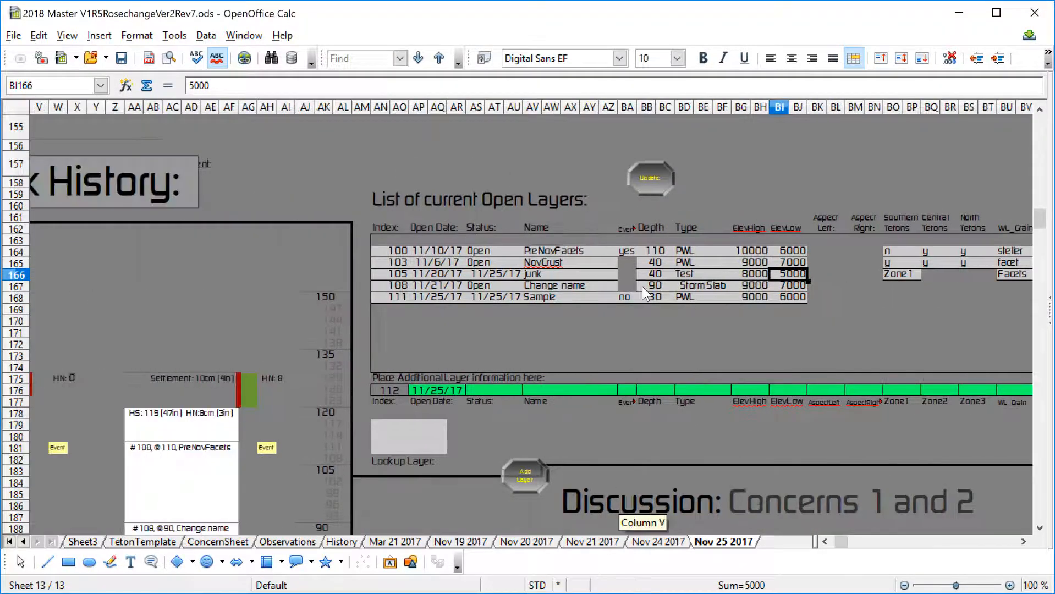
pyautogui.scroll(-4, 642, 286)
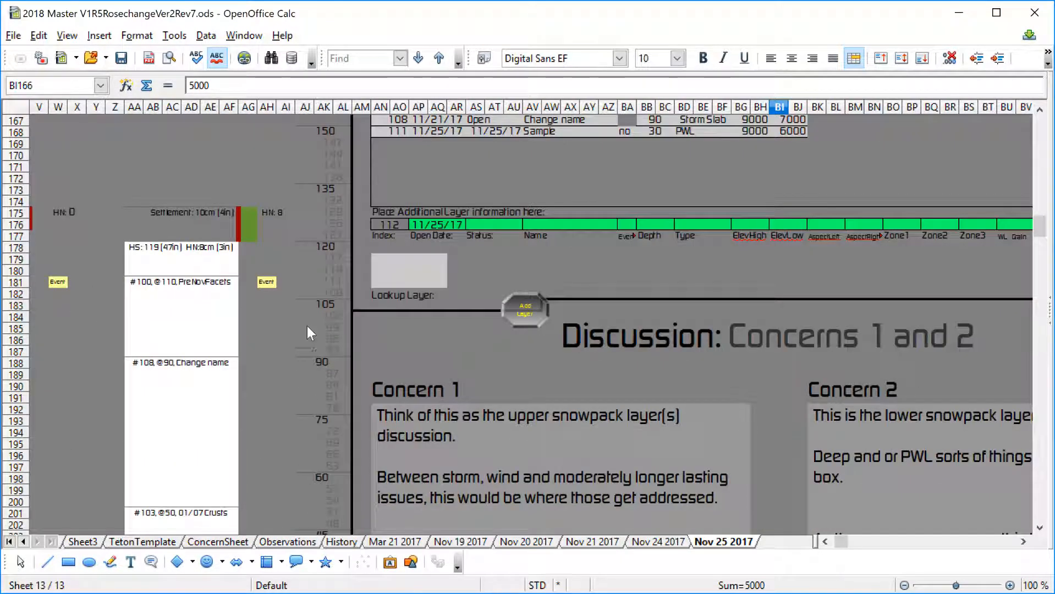
pyautogui.scroll(3, 586, 237)
pyautogui.scroll(2, 586, 237)
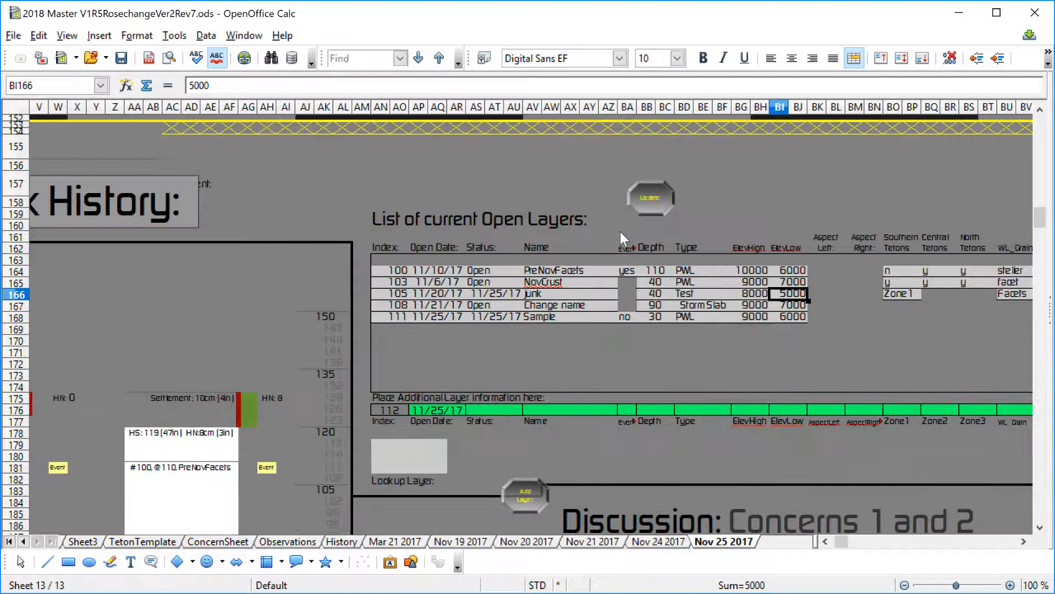
pyautogui.click(652, 203)
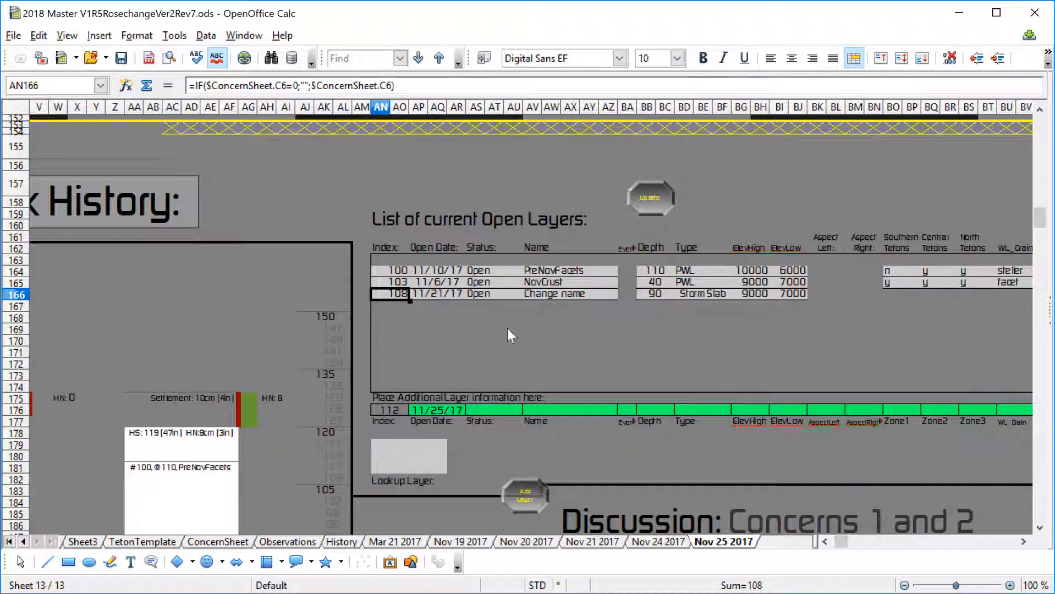
# - Set the Event value of the PreNovFacets layer (index 100) to yes in the list of current open layers
pyautogui.scroll(-7, 507, 328)
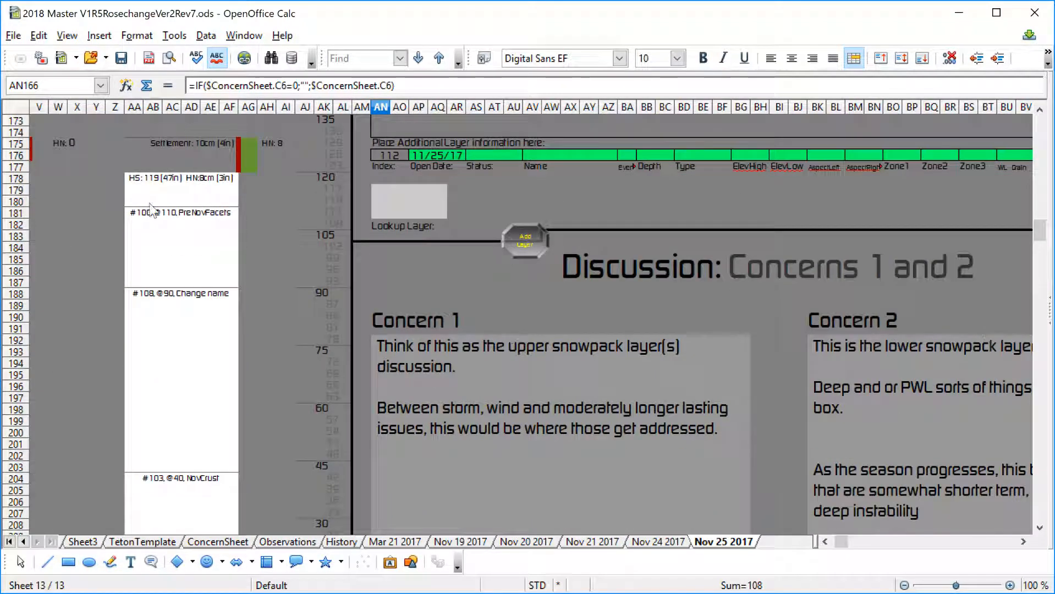
pyautogui.scroll(-3, 157, 472)
pyautogui.scroll(9, 158, 468)
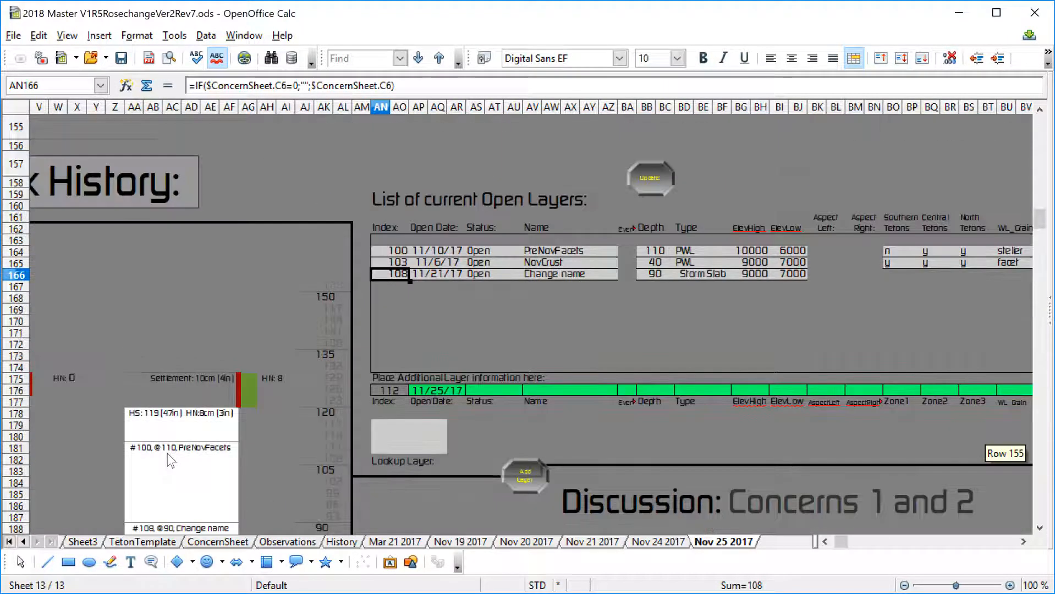
pyautogui.click(625, 250)
pyautogui.click(642, 251)
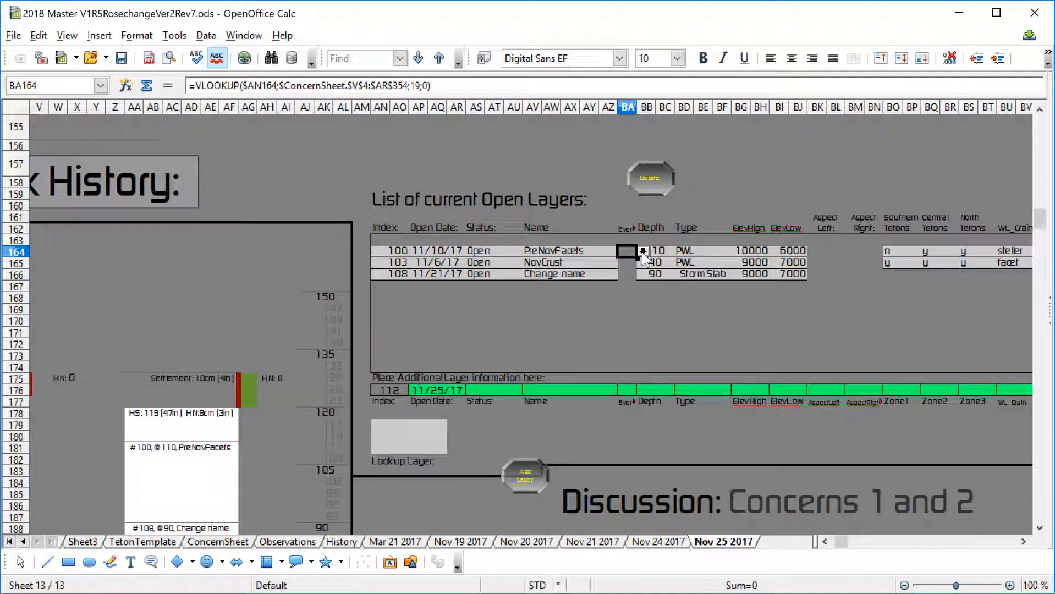
pyautogui.click(626, 278)
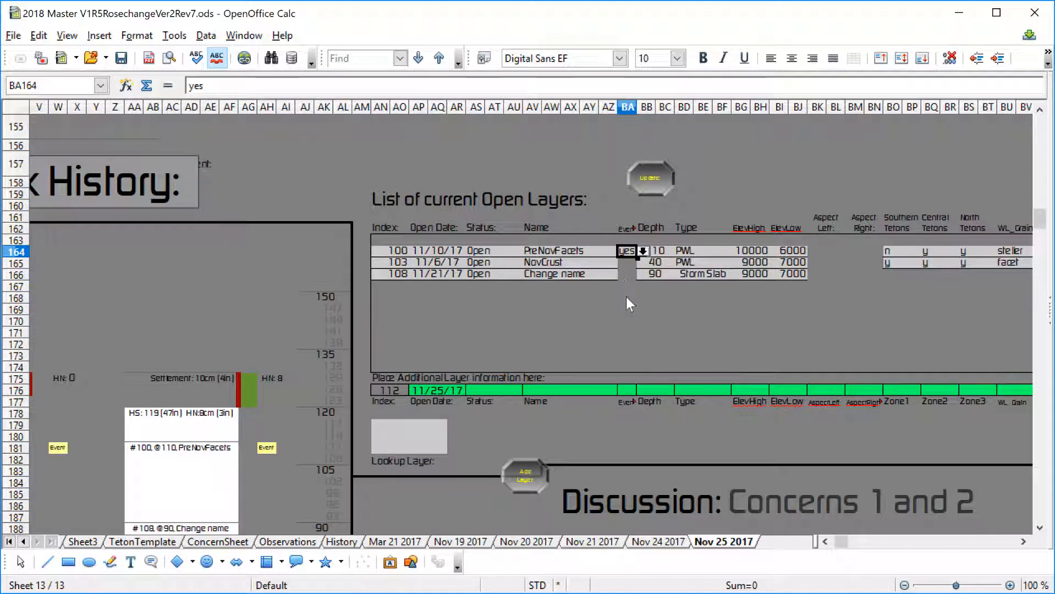
pyautogui.click(410, 326)
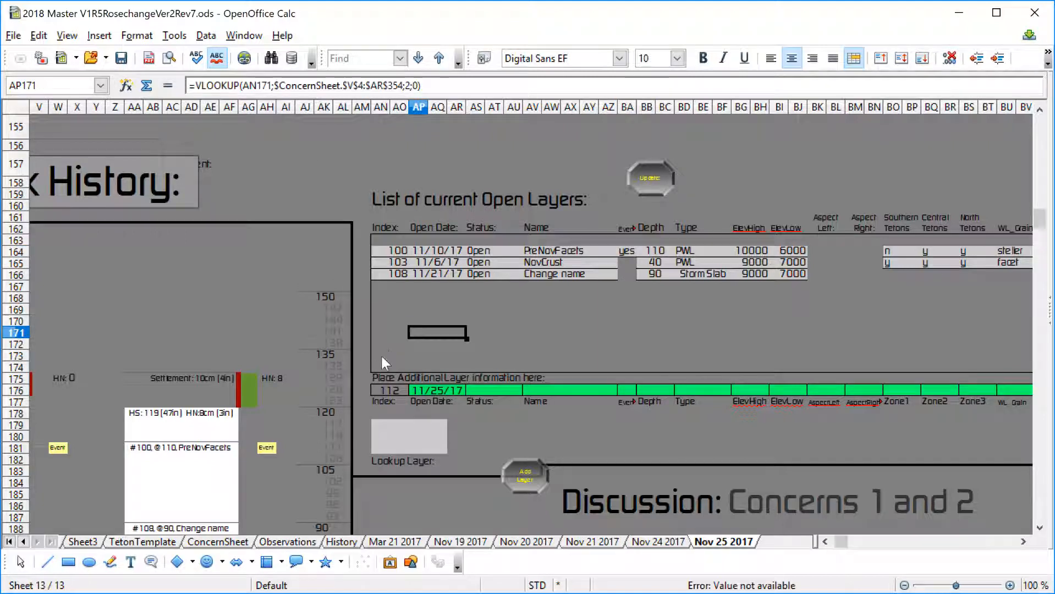
# - Look up layer 111 to load its information into the additional layer row
pyautogui.scroll(-1, 366, 375)
pyautogui.scroll(-1, 365, 378)
pyautogui.scroll(2, 366, 378)
pyautogui.scroll(-4, 544, 364)
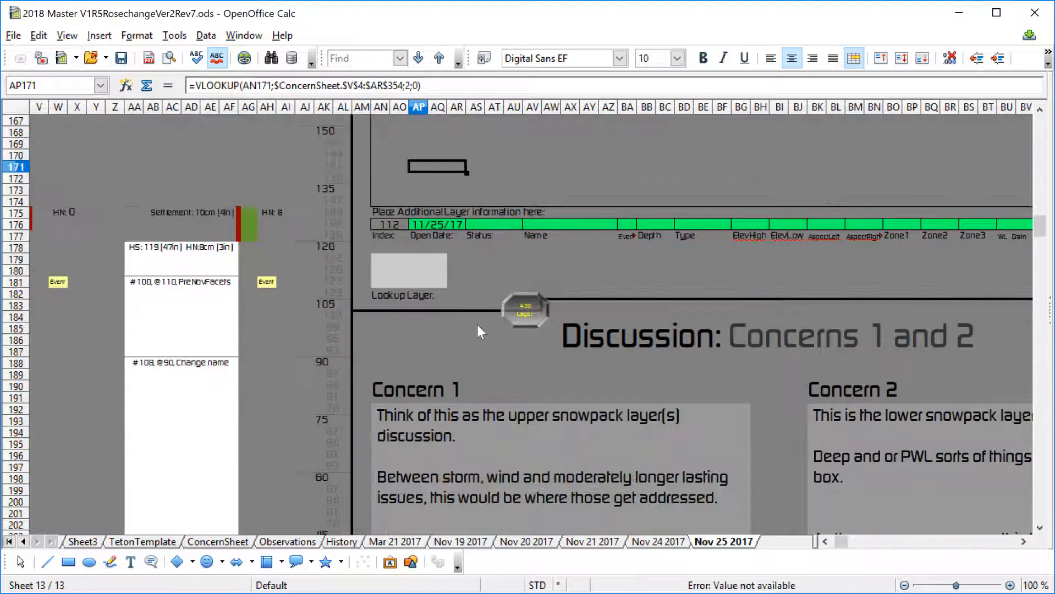
pyautogui.scroll(3, 586, 226)
pyautogui.hscroll(3, 586, 230)
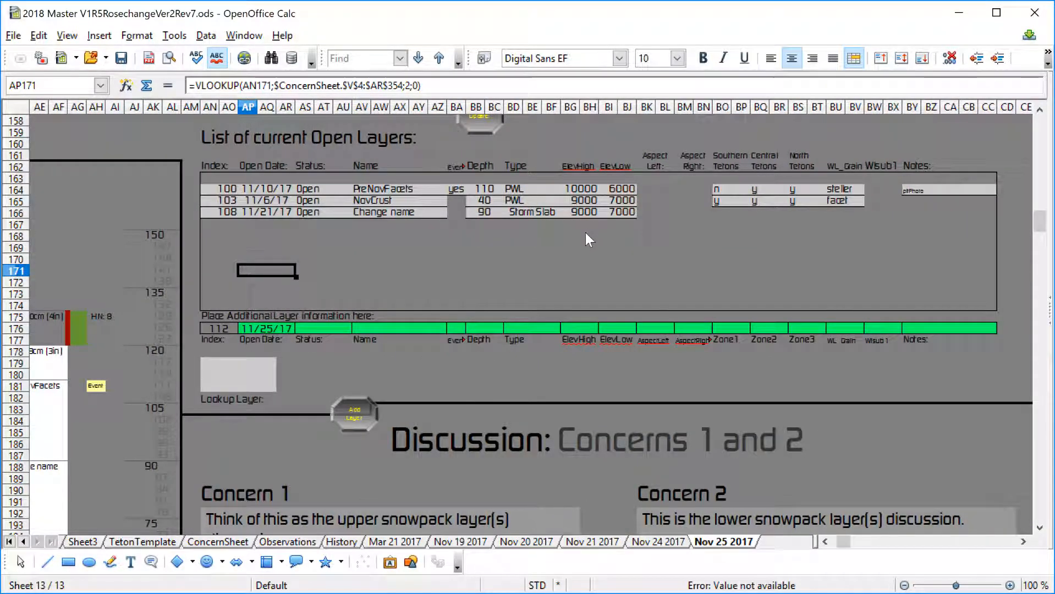
pyautogui.hscroll(1, 584, 230)
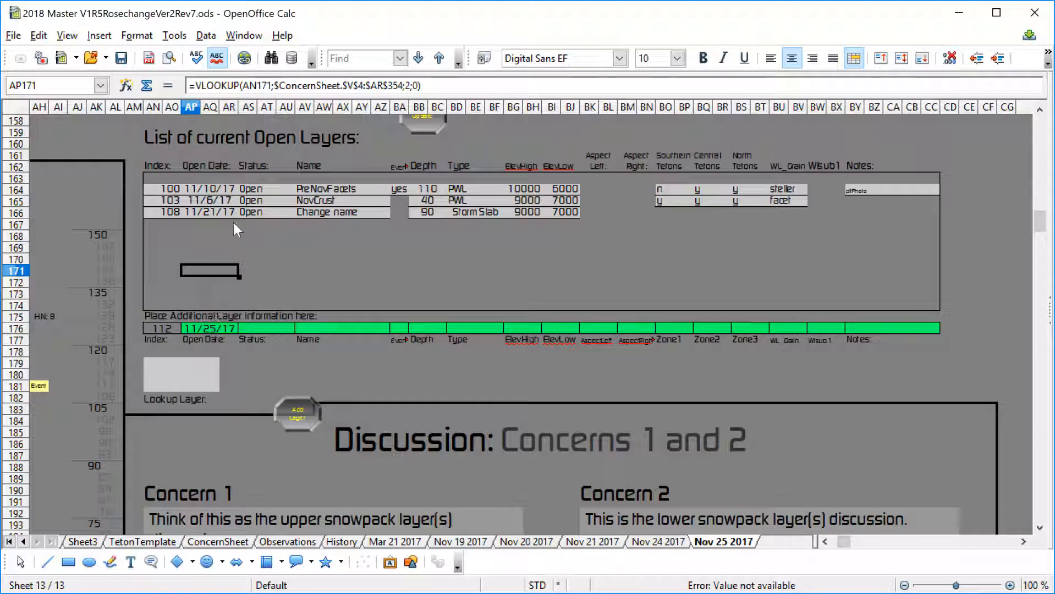
pyautogui.click(180, 379)
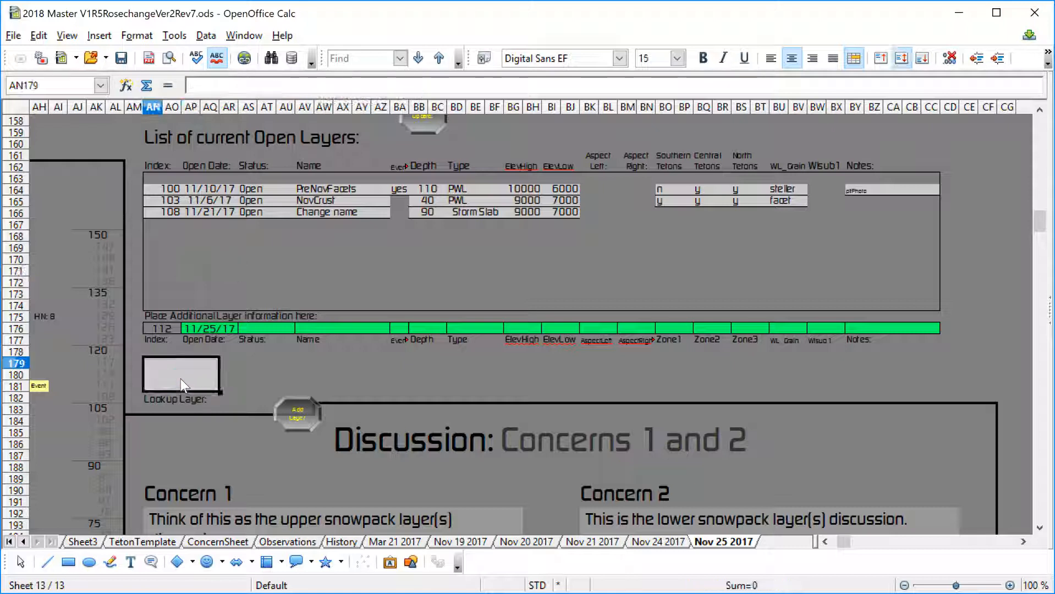
pyautogui.write('111')
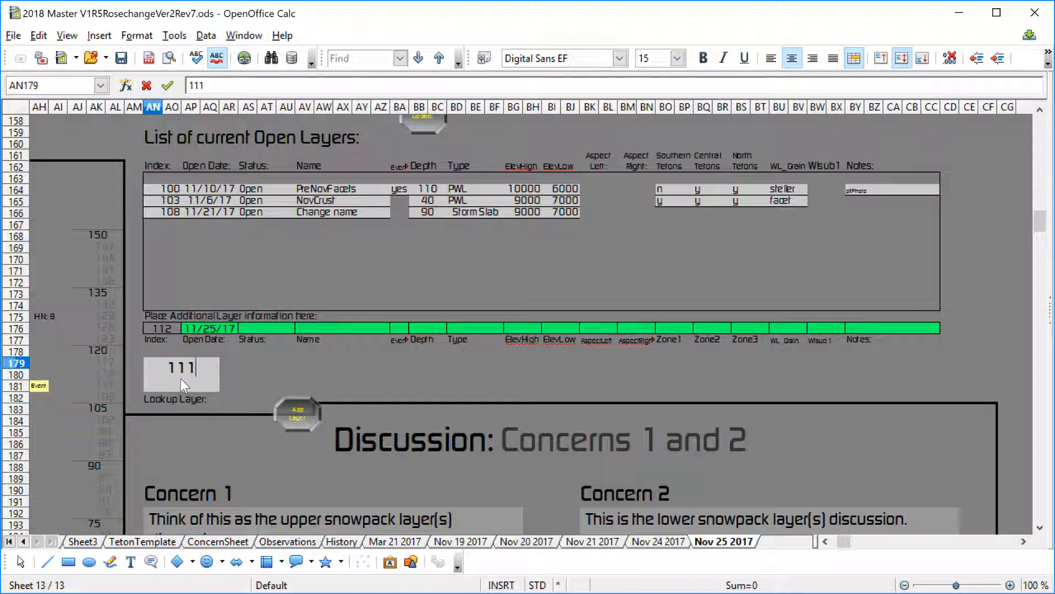
pyautogui.press('Return')
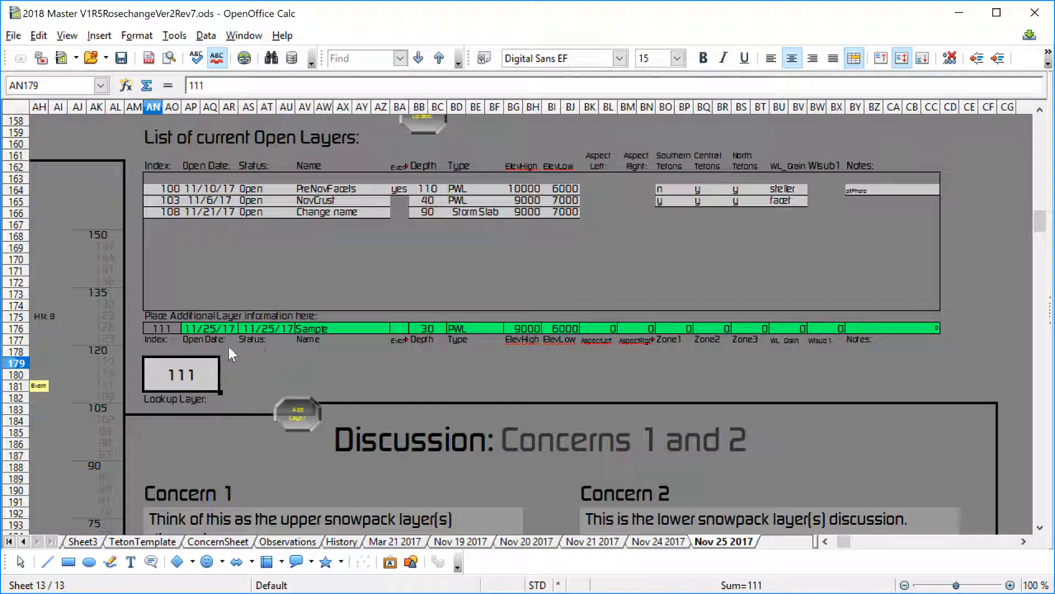
# - Reopen layer 111 by setting its Status to Open and run Add Layer to apply it
pyautogui.click(274, 329)
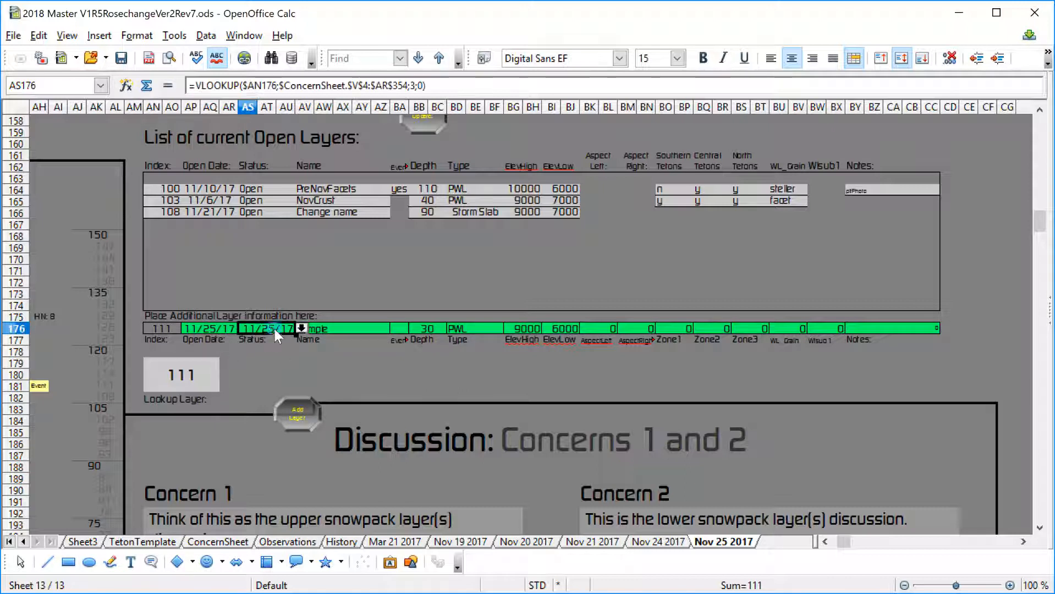
pyautogui.click(301, 328)
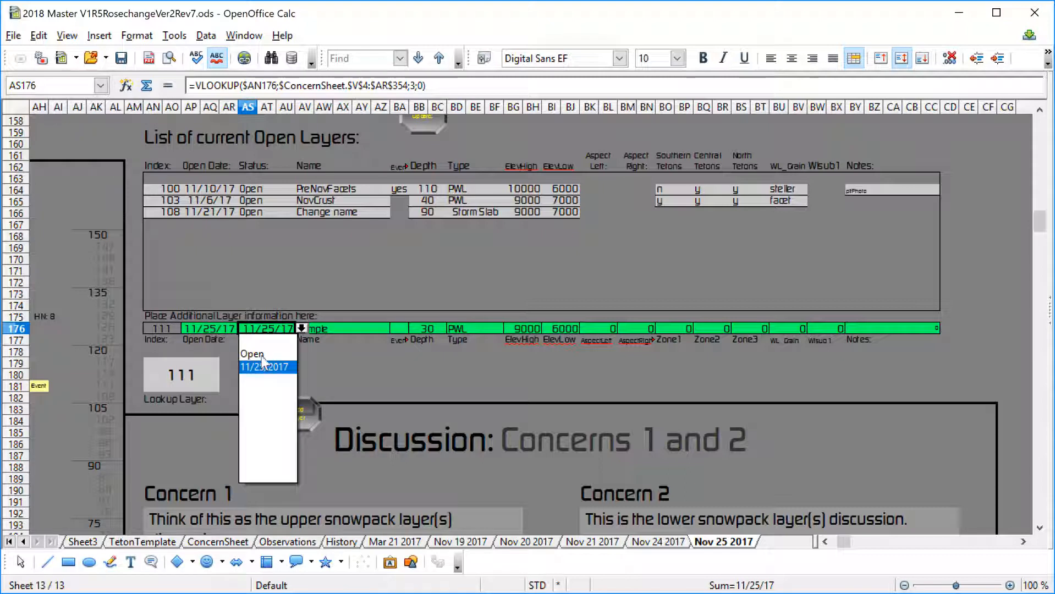
pyautogui.click(269, 354)
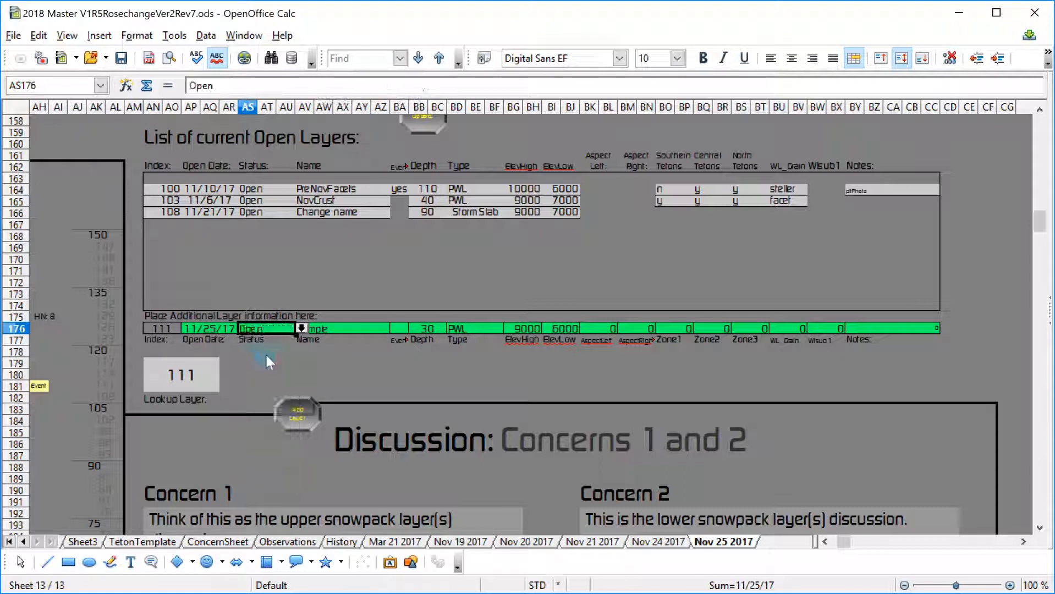
pyautogui.click(295, 412)
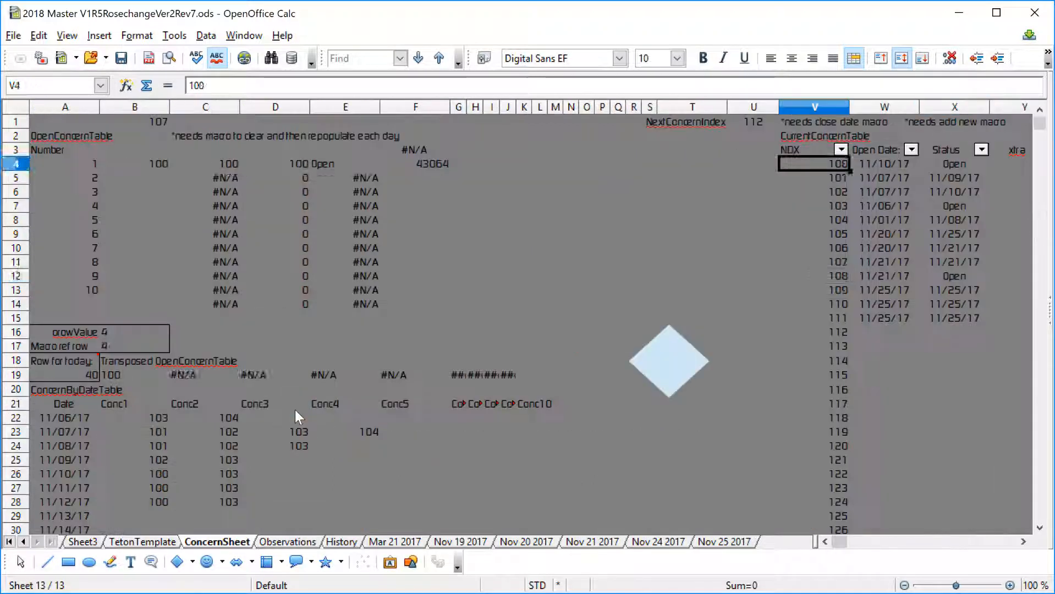